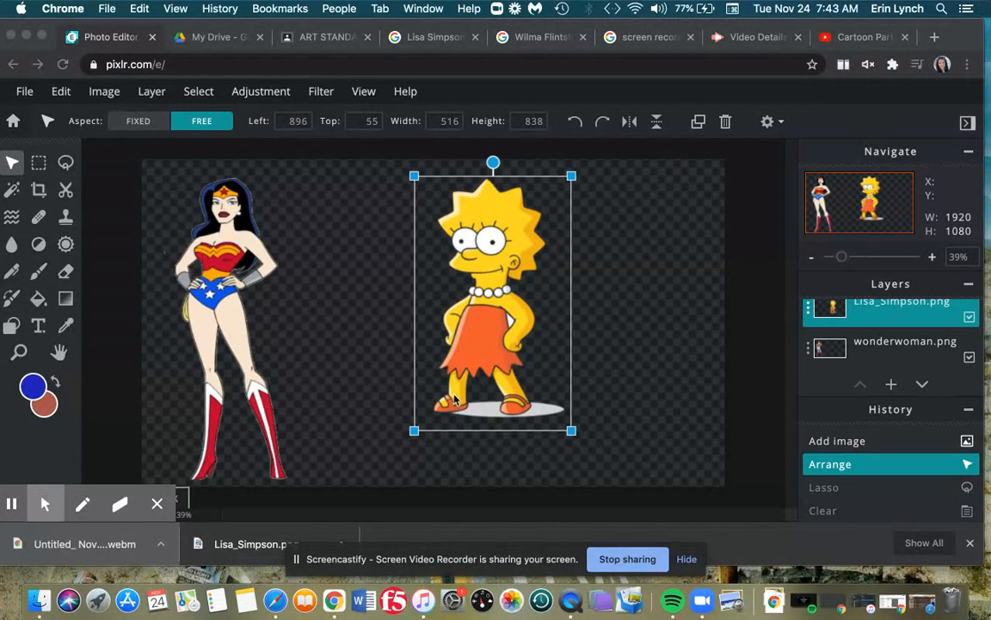
- Select Lisa Simpson's feet and the grey ground shadow with a freehand lasso about 493 × 149 px and clear them
click(843, 260)
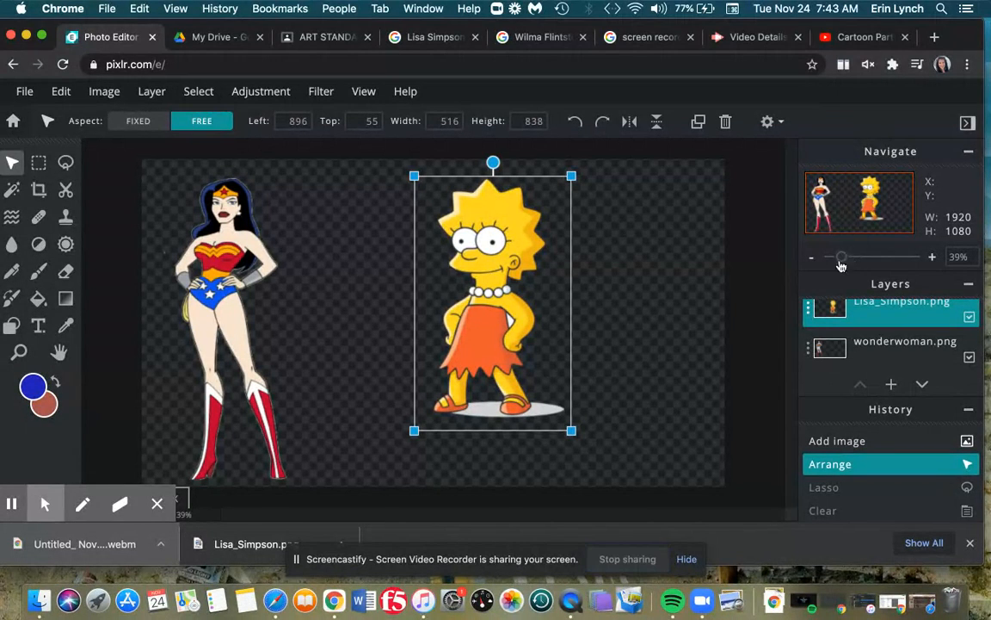
drag(844, 260, 864, 261)
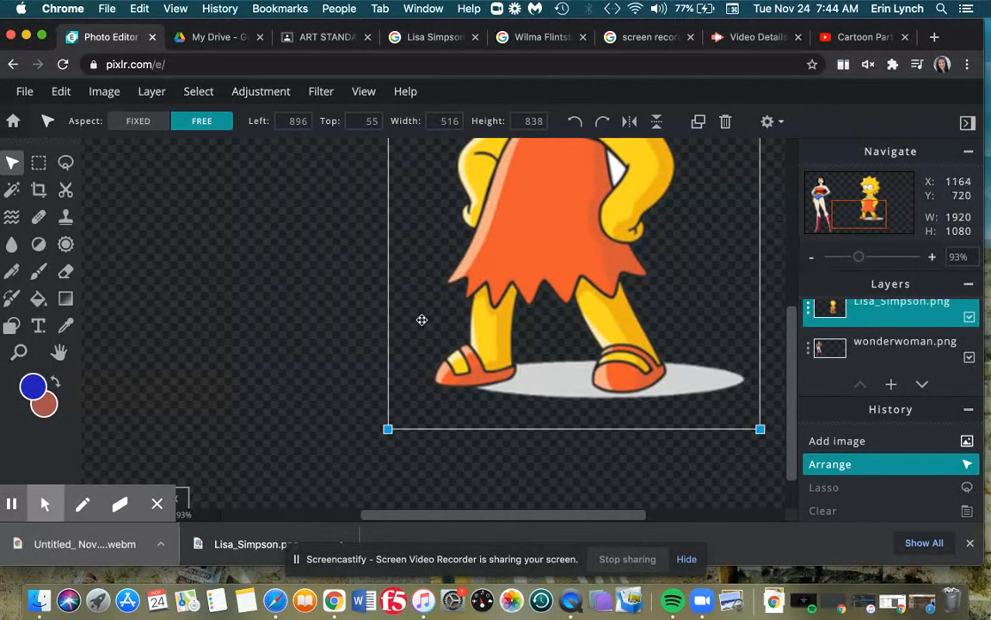
click(64, 163)
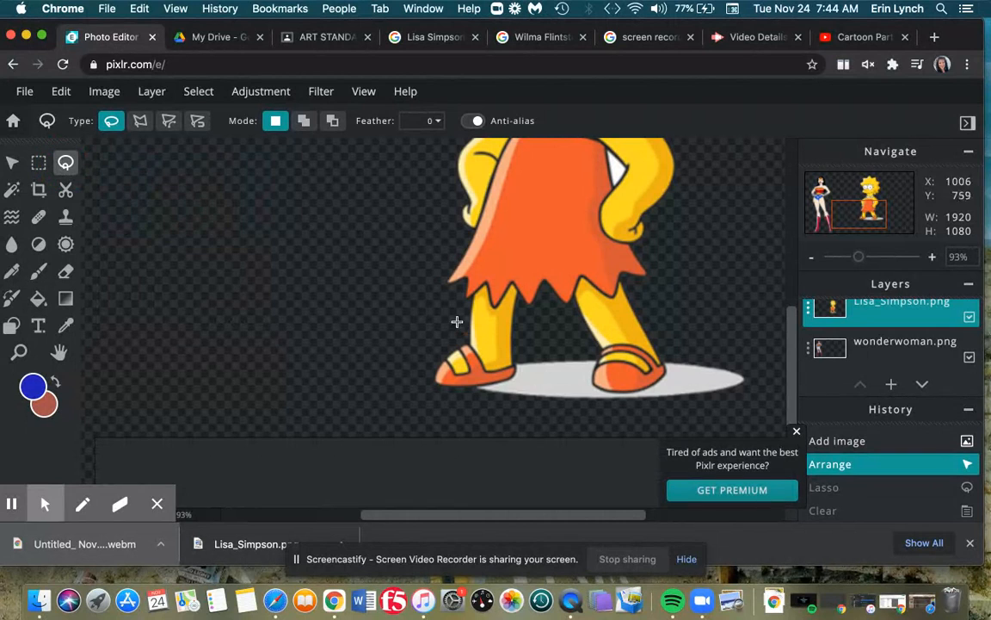
mouse_move(455, 307)
mouse_down()
mouse_move(478, 317)
mouse_move(681, 314)
mouse_move(752, 357)
mouse_move(746, 387)
mouse_move(679, 412)
mouse_move(415, 410)
mouse_move(401, 366)
mouse_move(421, 340)
mouse_move(470, 318)
mouse_up()
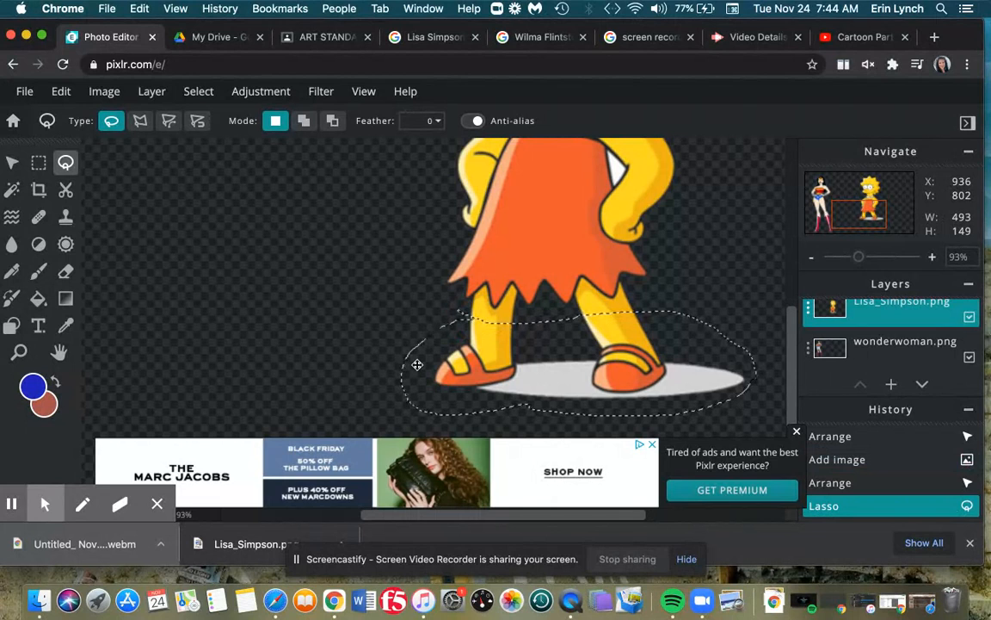
key(Delete)
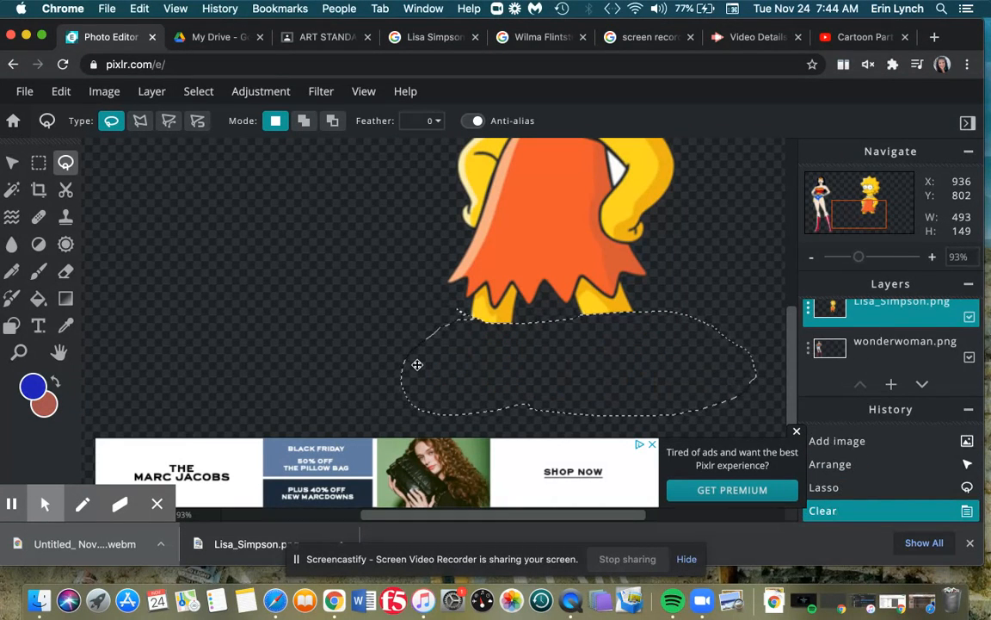
click(798, 433)
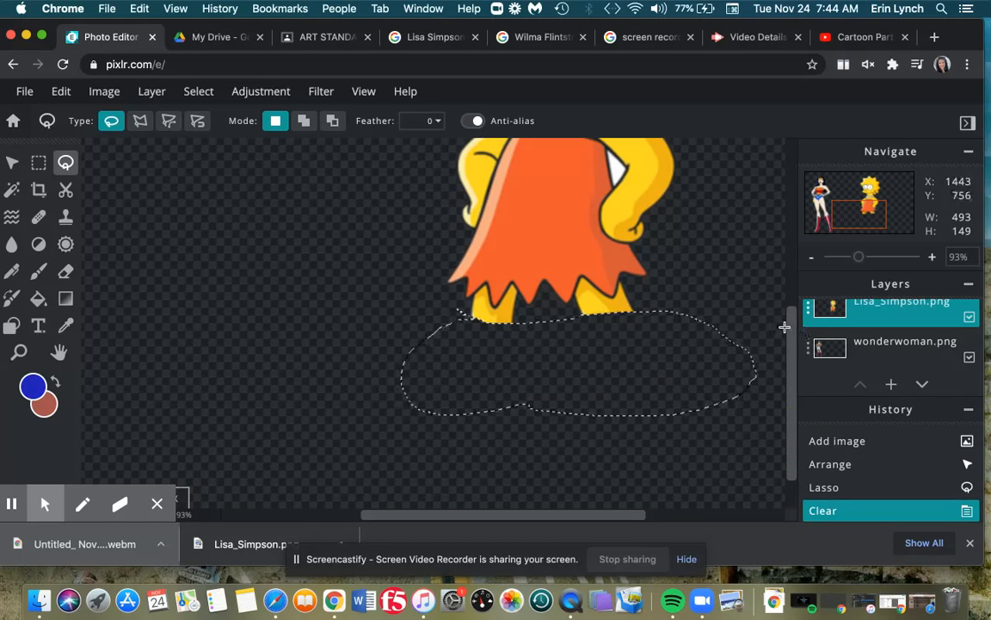
- Lasso the remaining stub of the leg below the dress's left side, tracing the jagged hem, and clear it
drag(790, 328, 792, 307)
drag(858, 257, 870, 259)
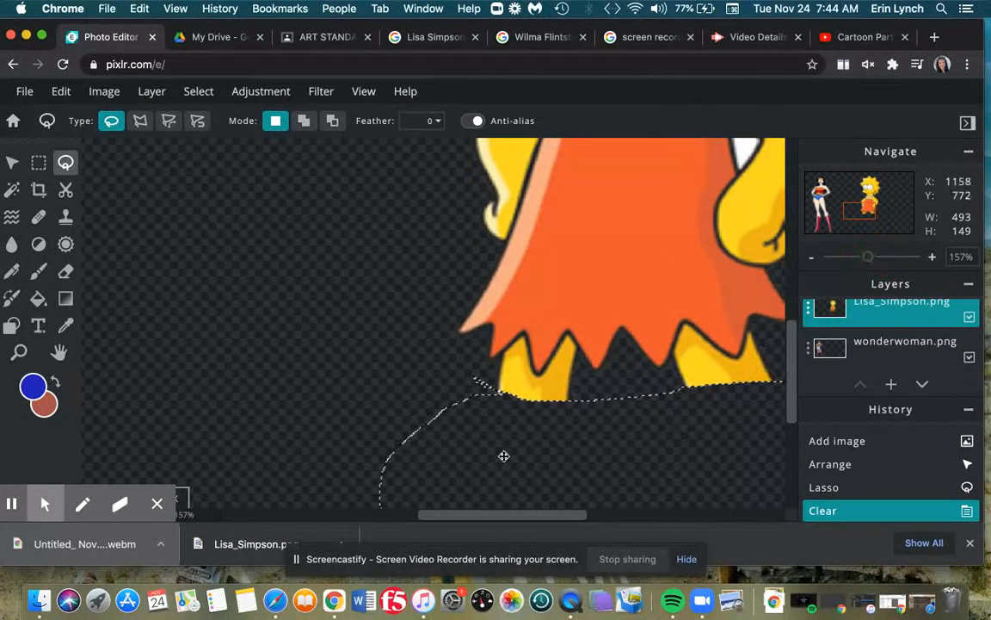
drag(507, 520, 526, 516)
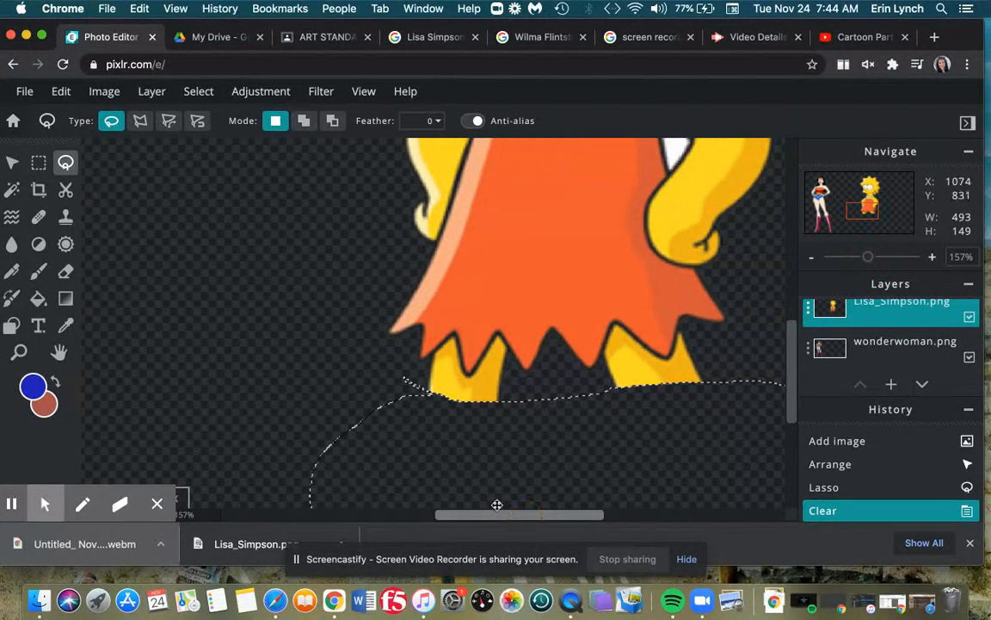
drag(867, 257, 874, 259)
drag(482, 515, 509, 520)
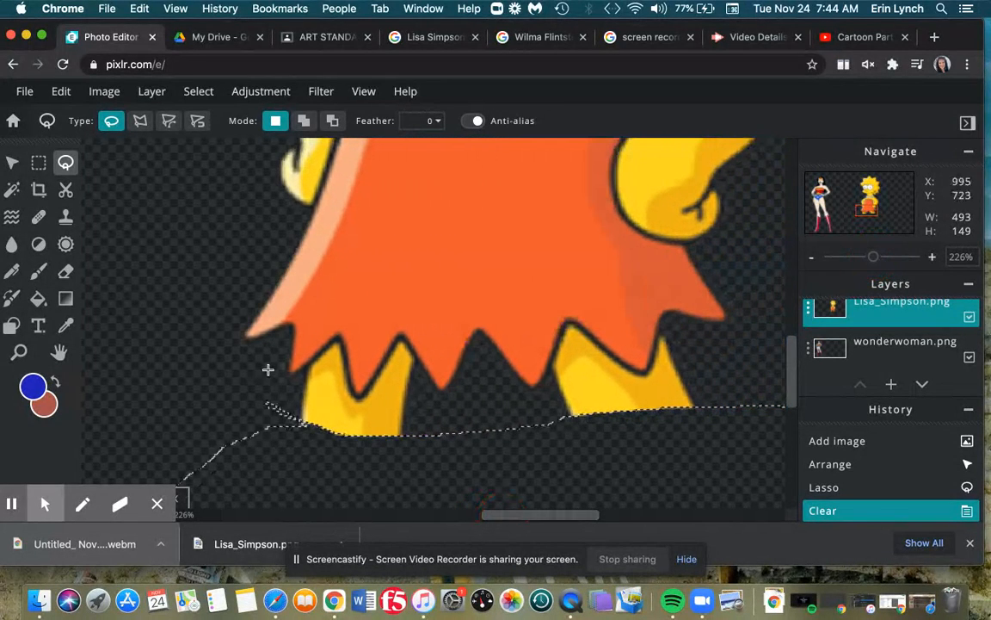
click(301, 373)
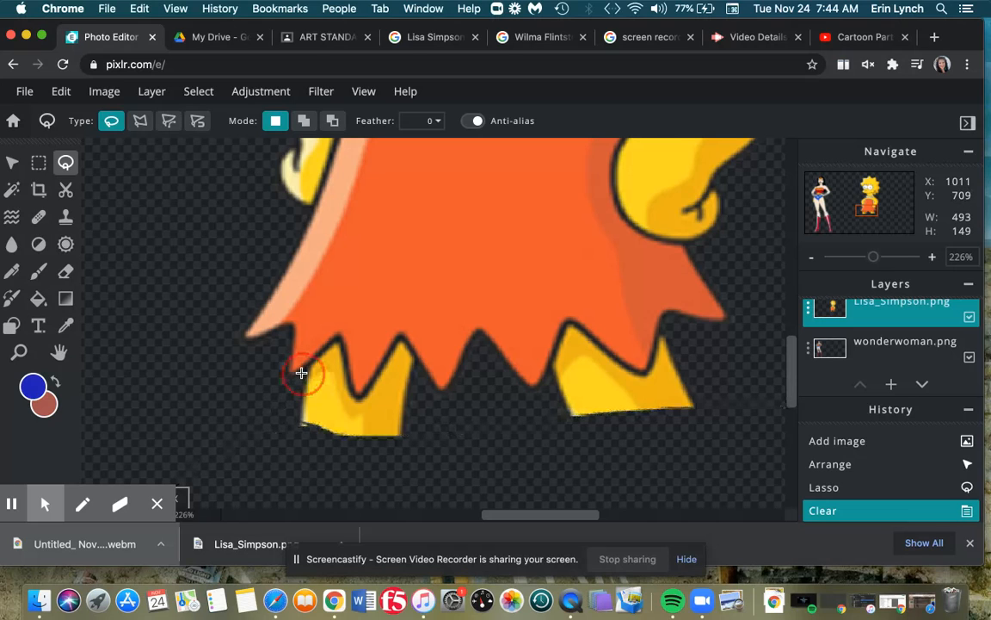
mouse_move(301, 372)
mouse_down()
mouse_move(336, 346)
mouse_move(355, 400)
mouse_move(395, 346)
mouse_move(411, 354)
mouse_move(419, 412)
mouse_move(405, 438)
mouse_move(332, 450)
mouse_move(299, 440)
mouse_move(274, 425)
mouse_move(301, 378)
mouse_up()
key(Delete)
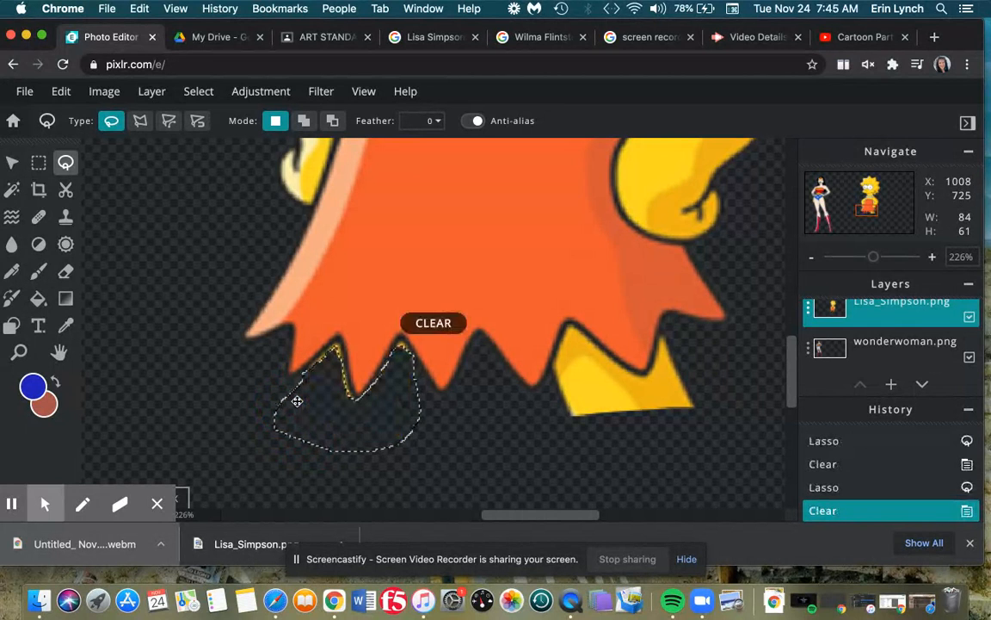
- Lasso the other leg stub along the right part of the jagged hem, about 94 × 72 px, and clear it
click(551, 372)
mouse_move(551, 372)
mouse_down()
mouse_move(570, 326)
mouse_move(639, 373)
mouse_move(659, 341)
mouse_move(675, 341)
mouse_move(709, 400)
mouse_move(699, 421)
mouse_move(593, 450)
mouse_move(557, 439)
mouse_move(553, 371)
mouse_up()
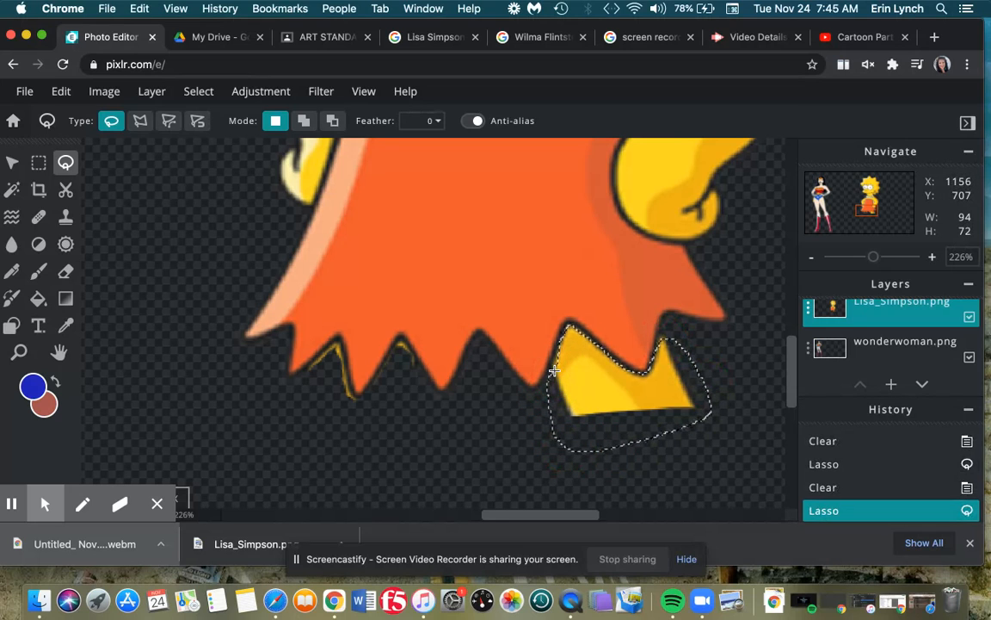
key(Delete)
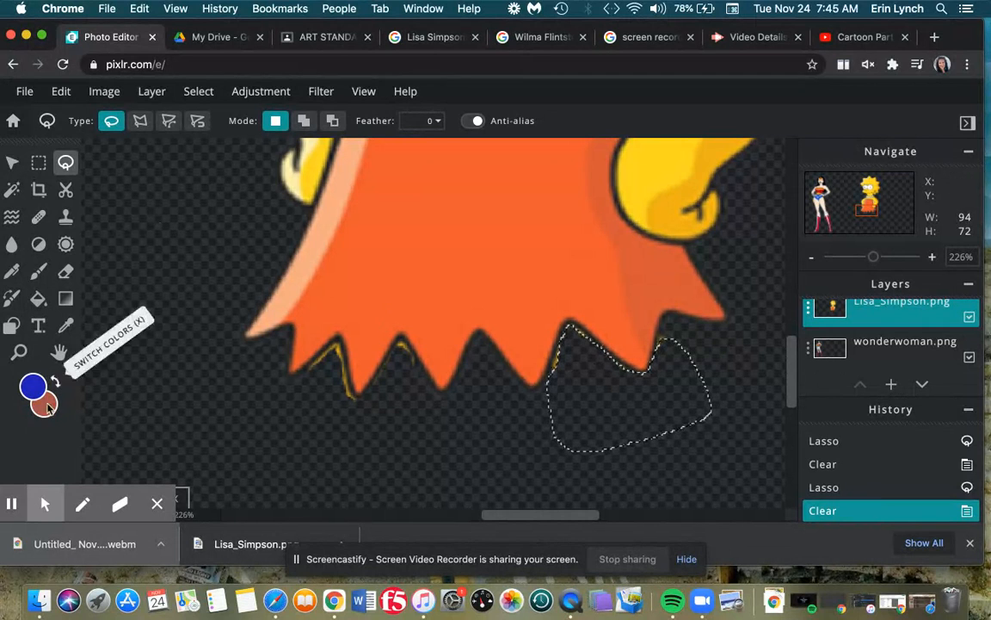
- Try erasing the yellow leftovers around the hem's left points with the 20 px Eraser, and undo the stroke
click(66, 273)
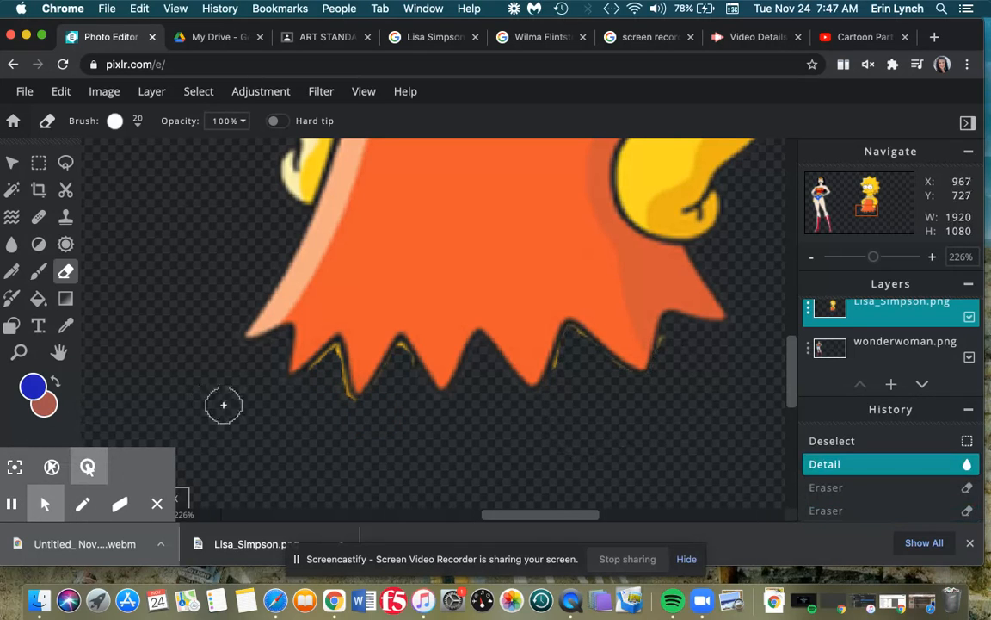
mouse_move(370, 380)
mouse_down()
mouse_move(344, 361)
mouse_move(358, 398)
mouse_up()
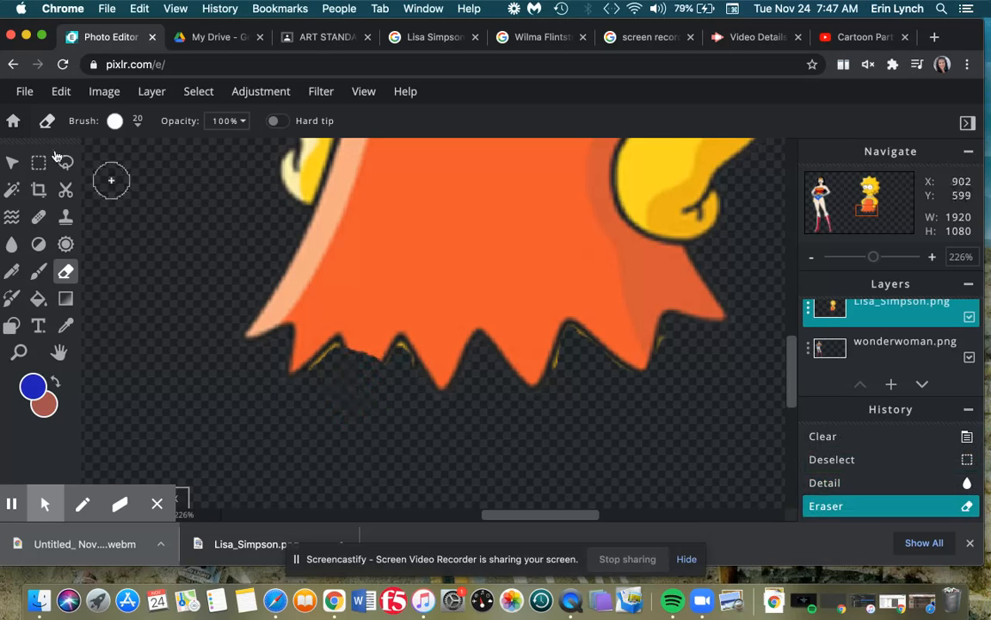
click(53, 90)
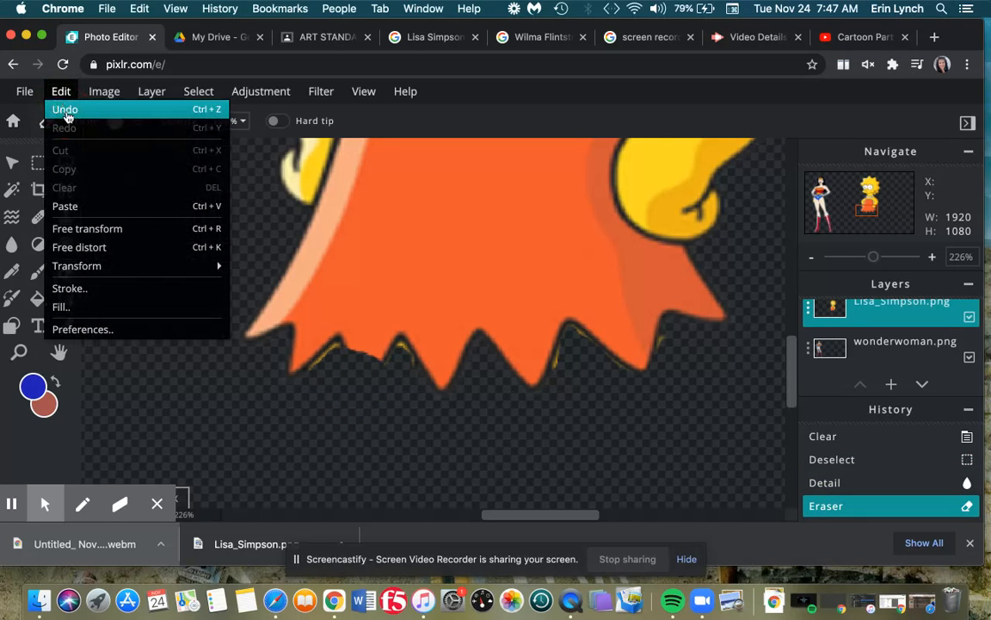
click(59, 109)
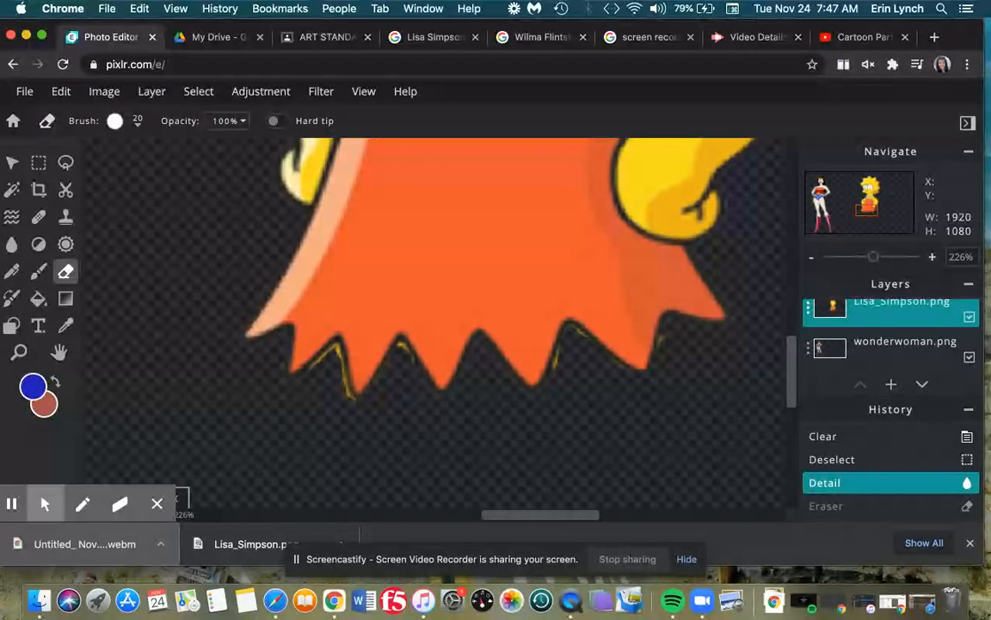
- Set the Eraser to the soft 20 px brush with 25% softness and erase yellow residue below the hem's leftmost notch
click(138, 123)
click(117, 122)
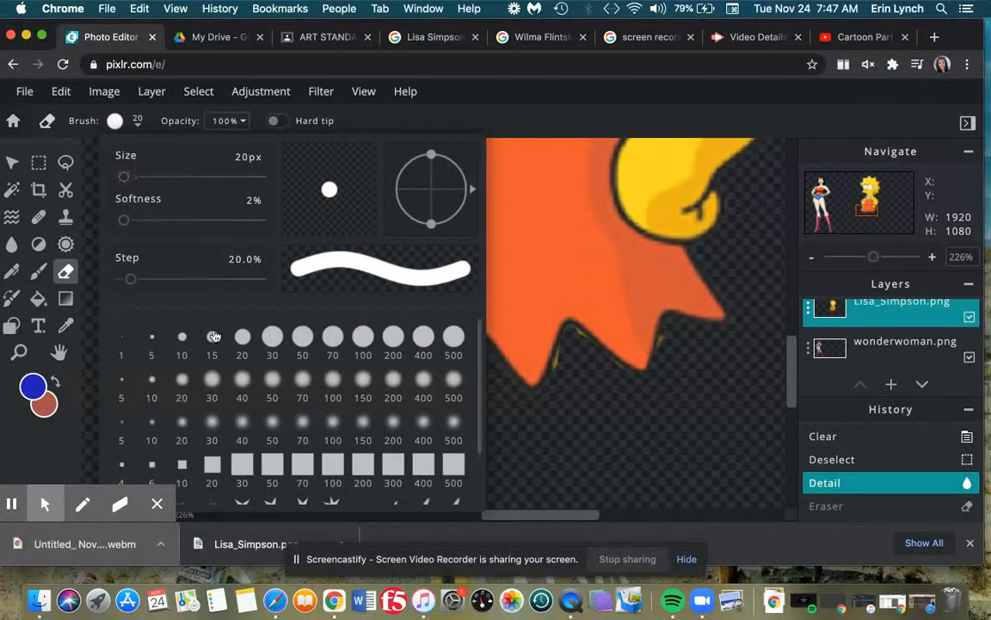
click(180, 382)
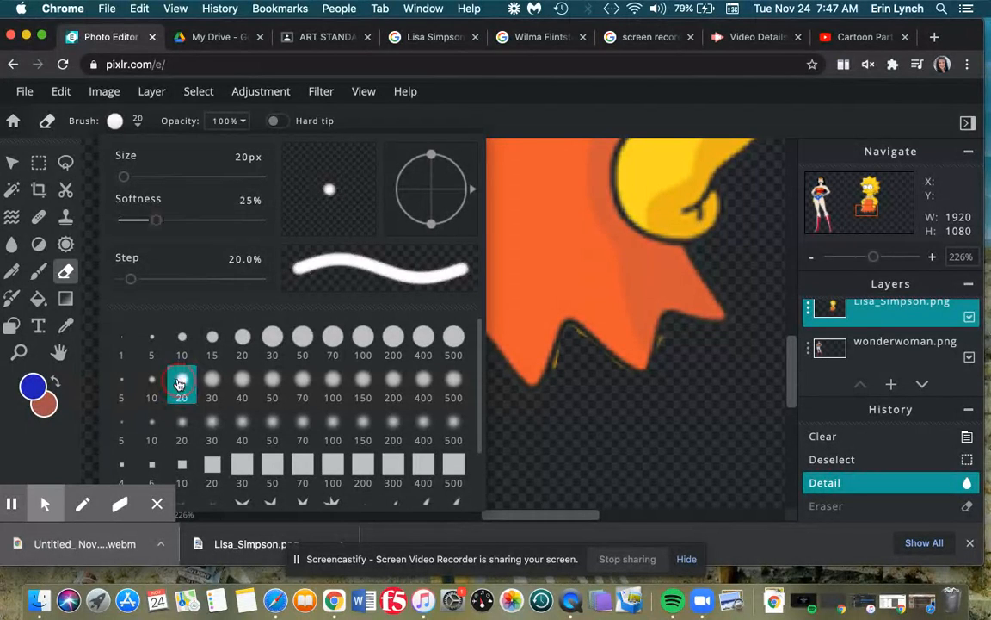
click(553, 411)
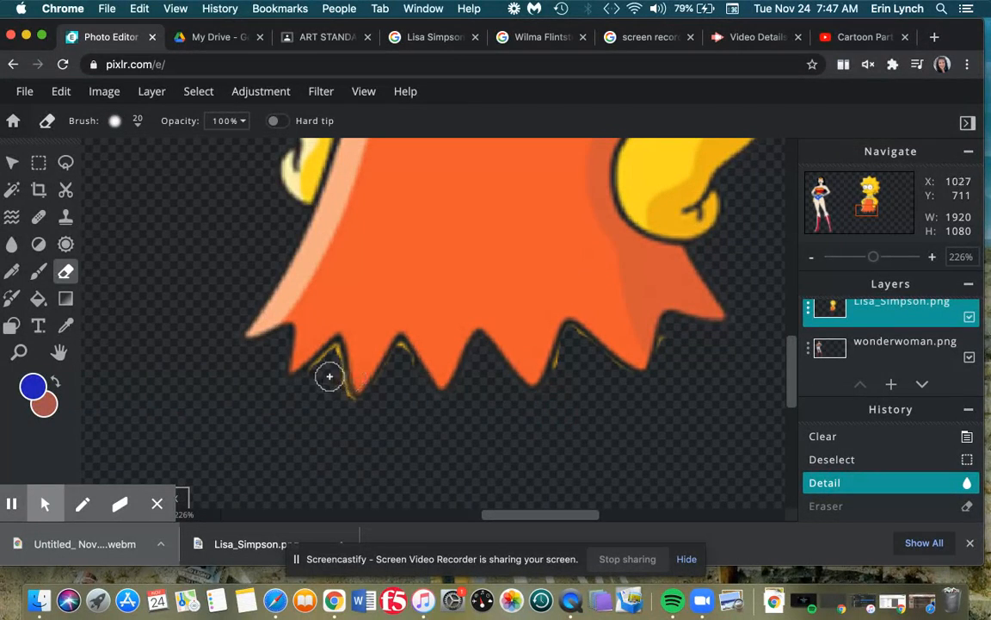
mouse_move(332, 376)
mouse_down()
mouse_move(352, 407)
mouse_move(294, 387)
mouse_up()
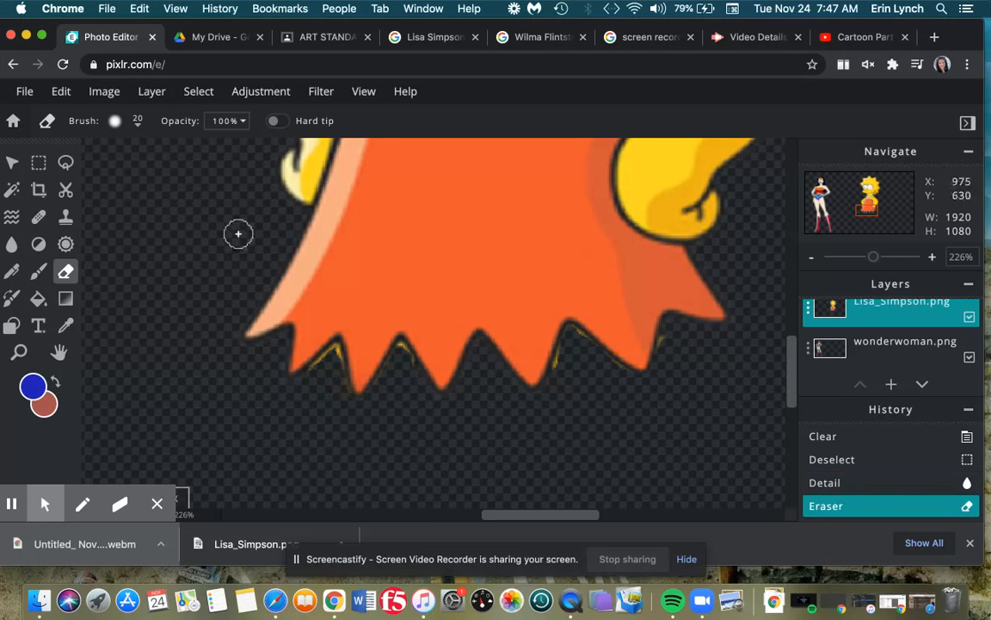
- Reduce the Eraser size to 8 px and erase the yellow outline left inside the hem's leftmost leg notch
click(140, 126)
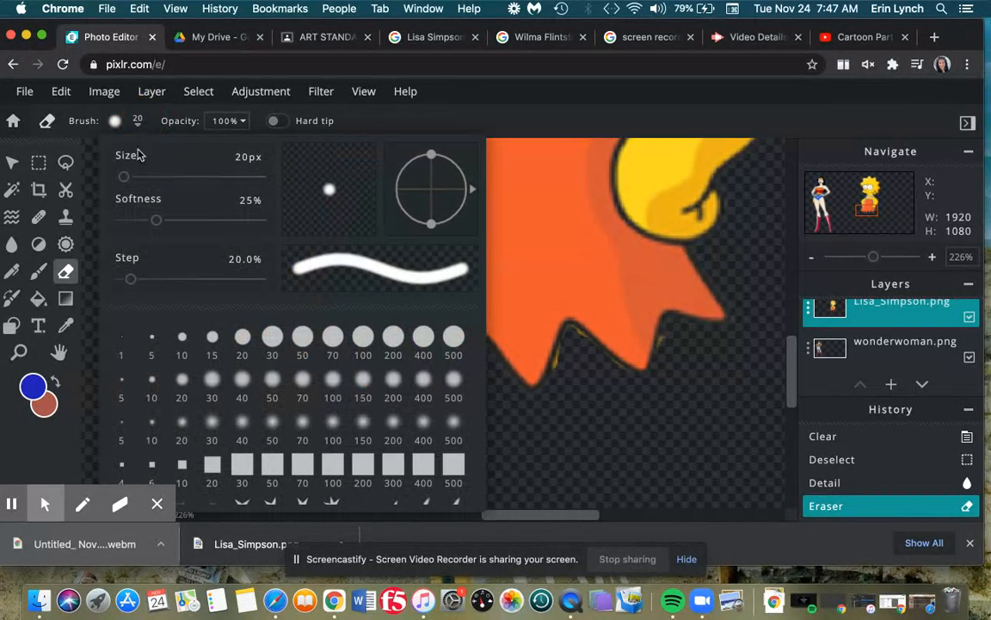
drag(125, 176, 122, 177)
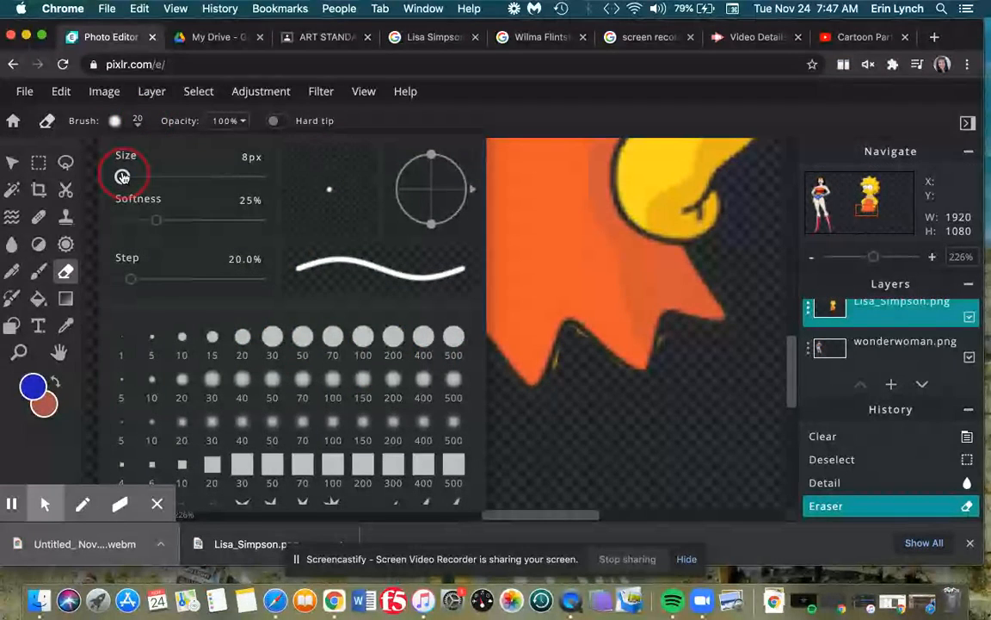
click(502, 450)
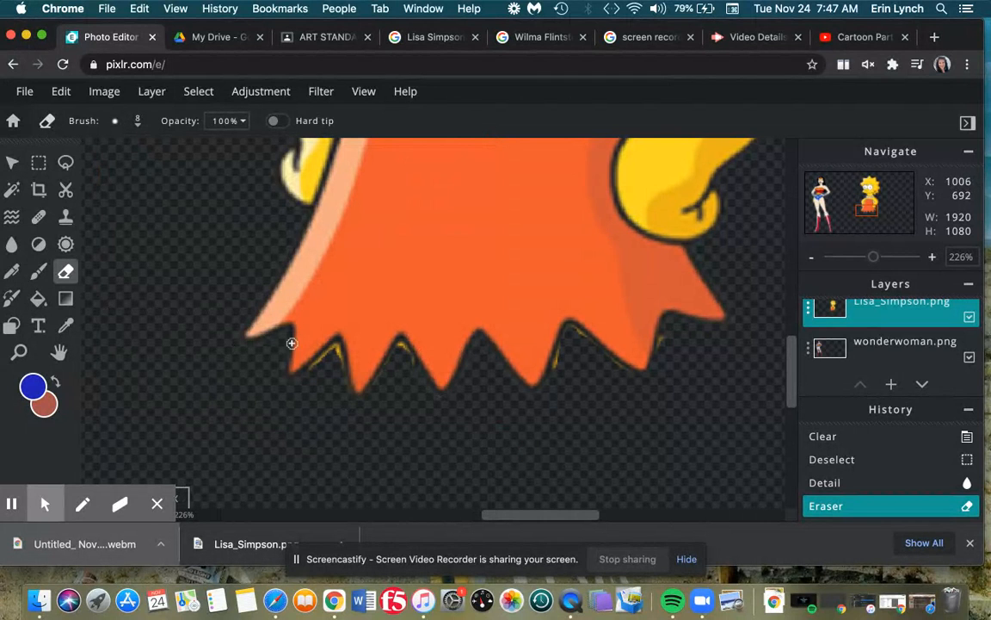
mouse_move(313, 361)
mouse_down()
mouse_move(334, 350)
mouse_move(340, 372)
mouse_up()
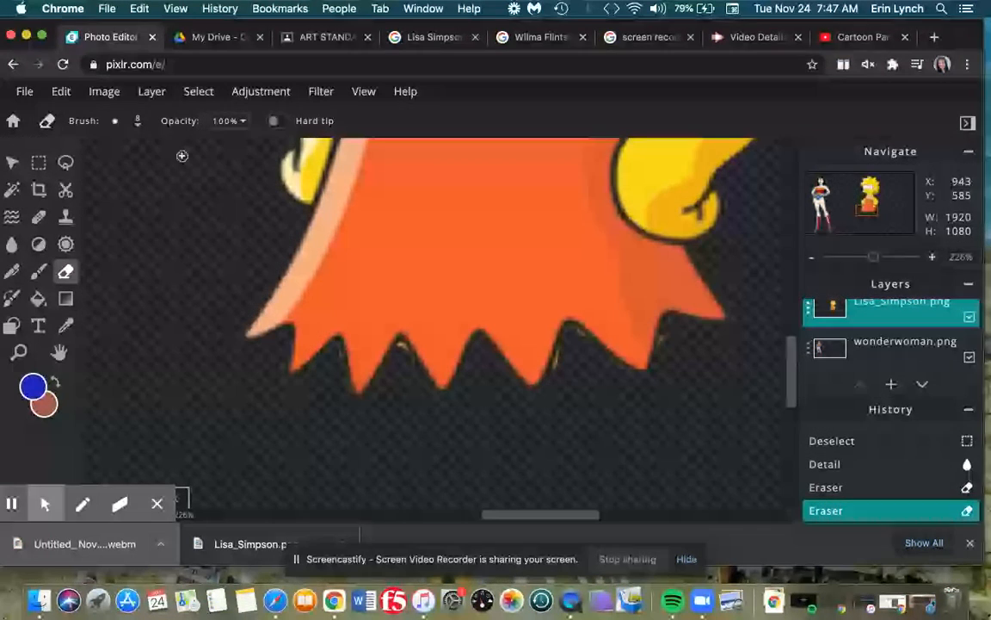
- Try erasing the yellow residue in the hem's next notch with the hard 10 px brush, and undo the stroke
click(115, 124)
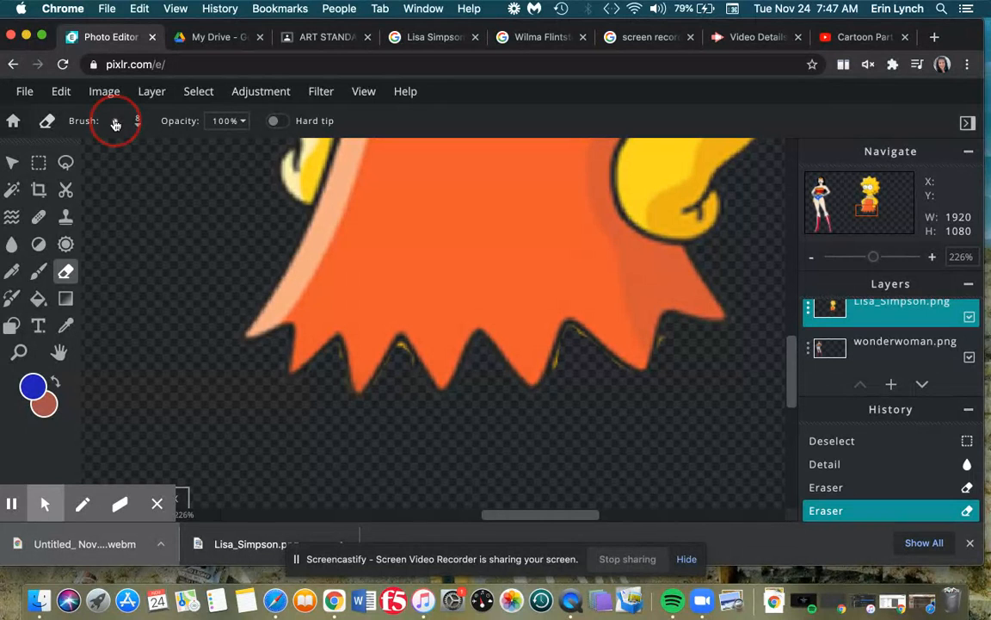
click(116, 124)
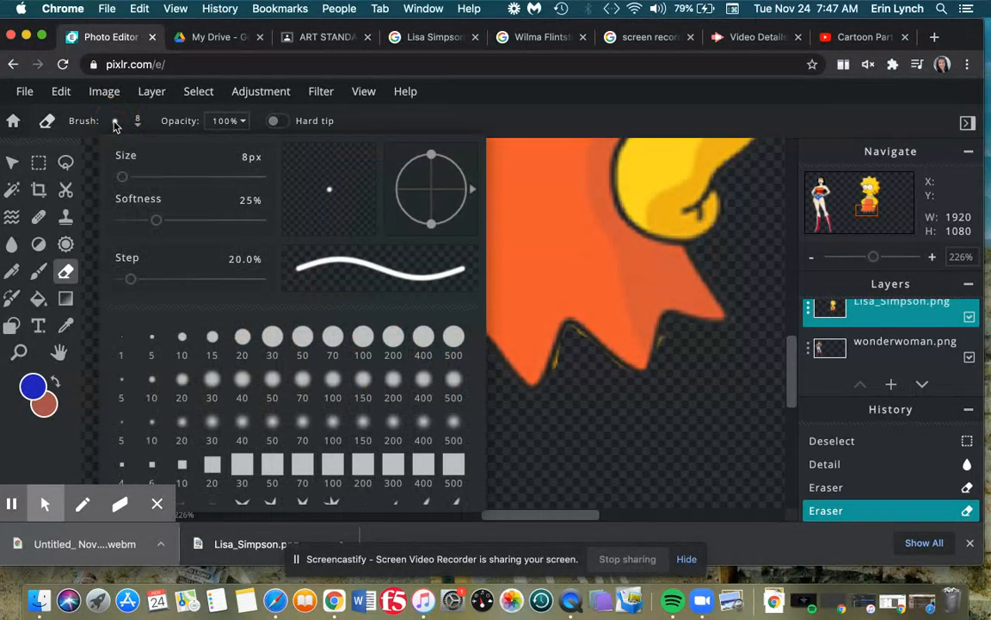
click(180, 338)
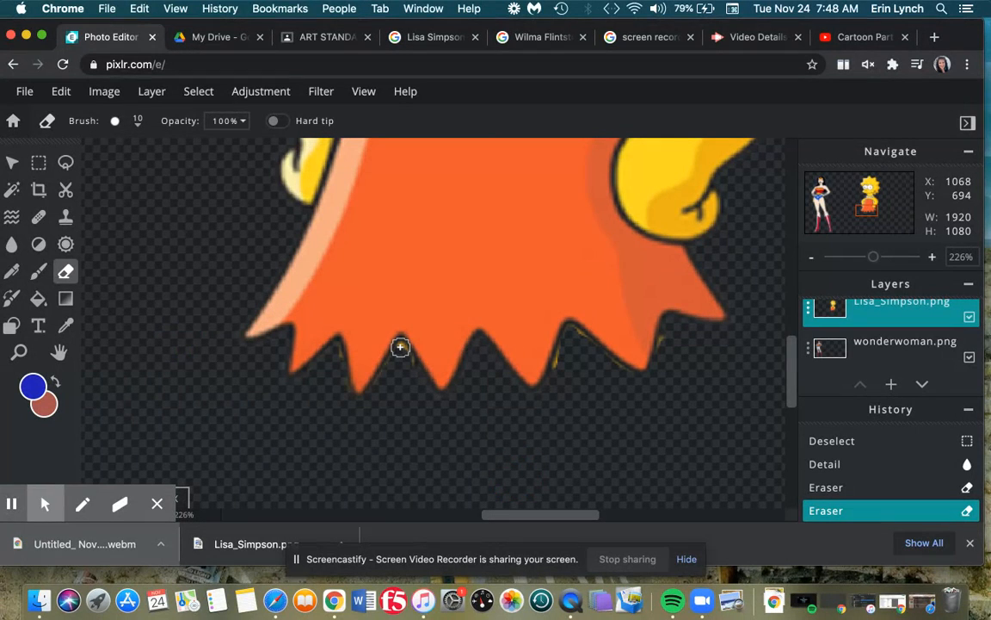
mouse_move(400, 345)
mouse_down()
mouse_move(416, 365)
mouse_move(390, 398)
mouse_up()
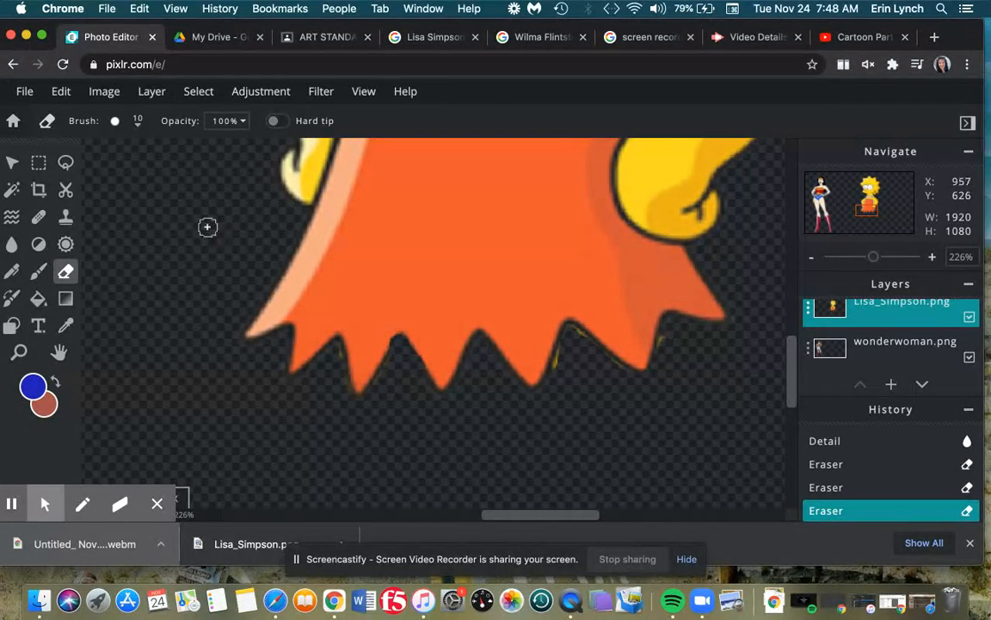
click(72, 93)
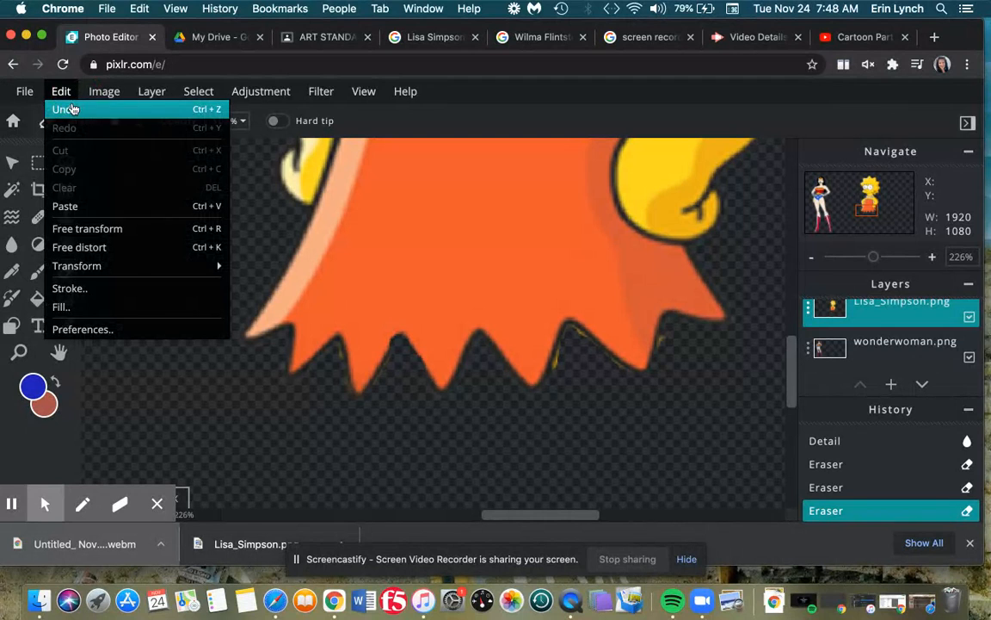
click(65, 109)
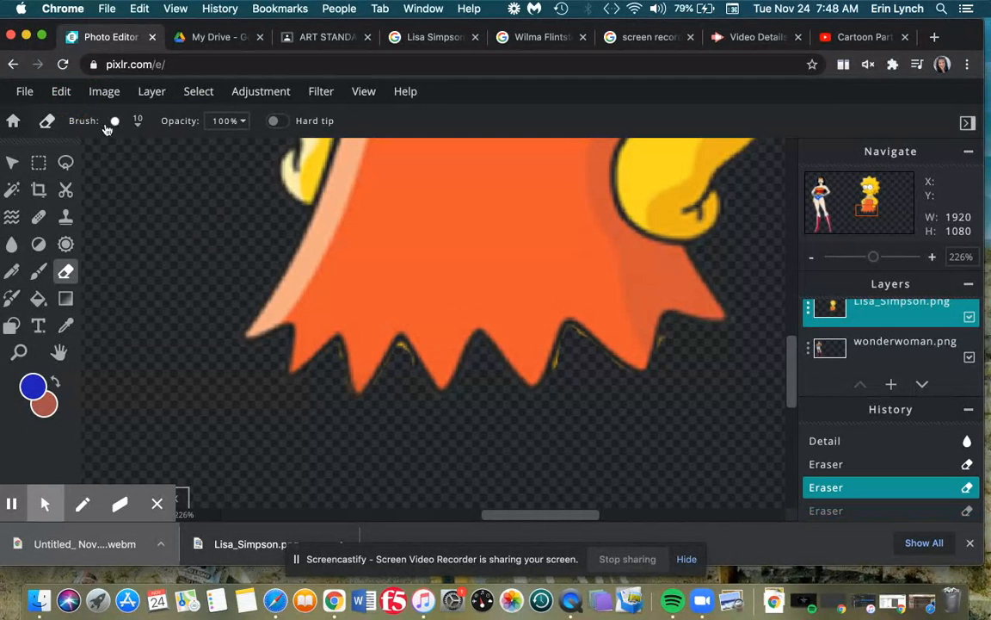
- Switch the Eraser to the hard 5 px brush and erase the yellow residue at the peak of that hem notch
click(111, 127)
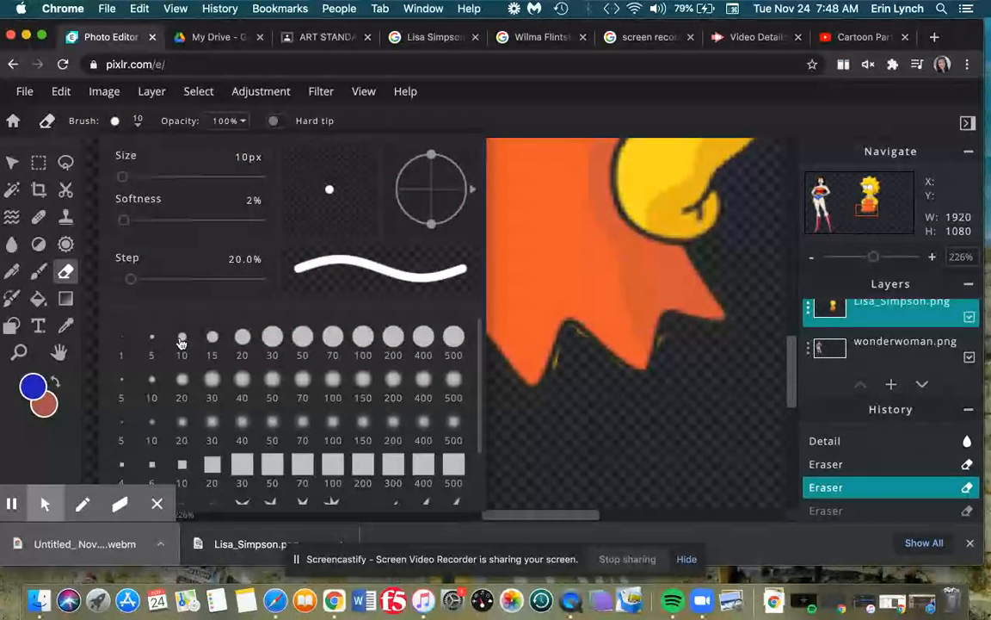
click(157, 342)
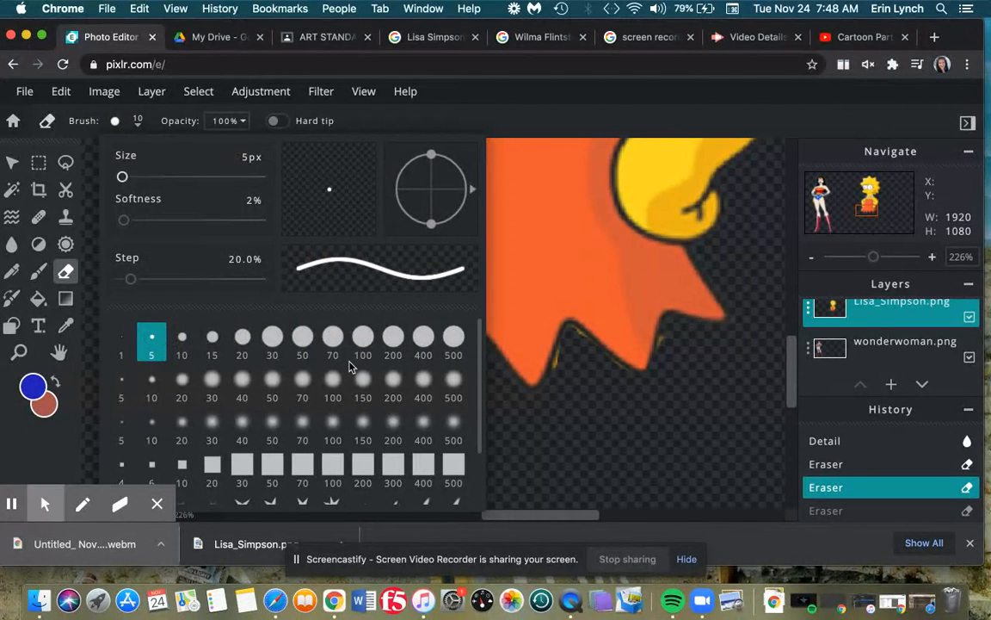
click(553, 415)
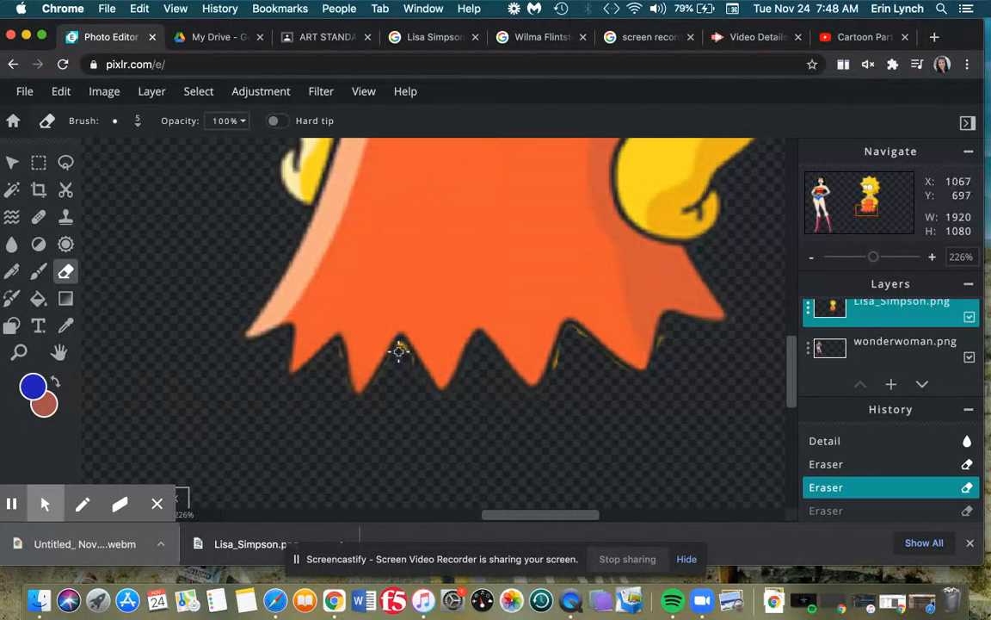
drag(400, 342, 415, 369)
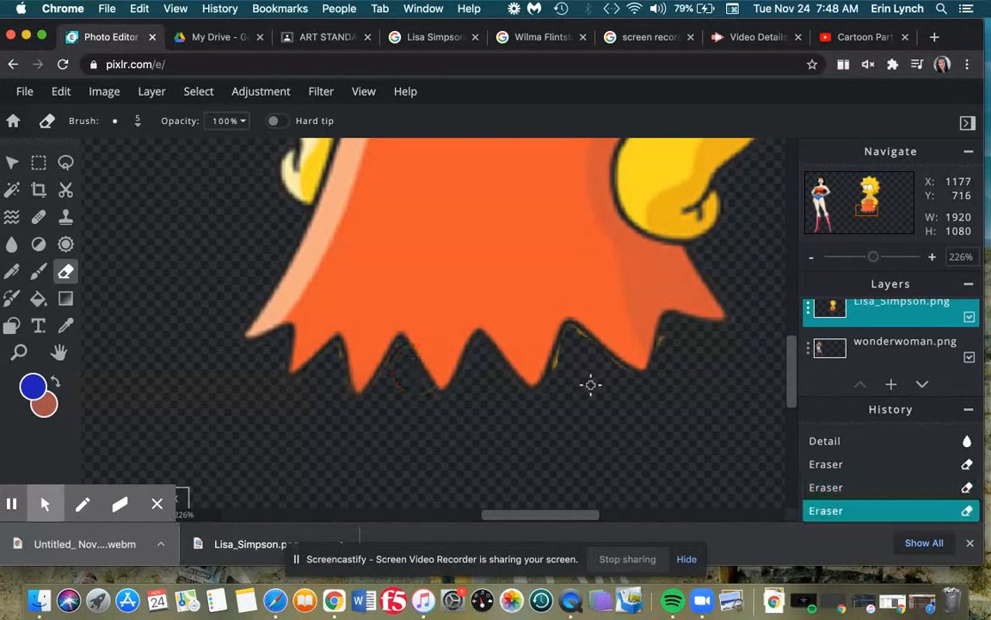
- Erase the remaining yellow outline residue along the dress hem's other notches with the 5 px brush
mouse_move(555, 363)
mouse_down()
mouse_move(569, 329)
mouse_move(628, 371)
mouse_move(671, 357)
mouse_move(662, 337)
mouse_move(656, 361)
mouse_up()
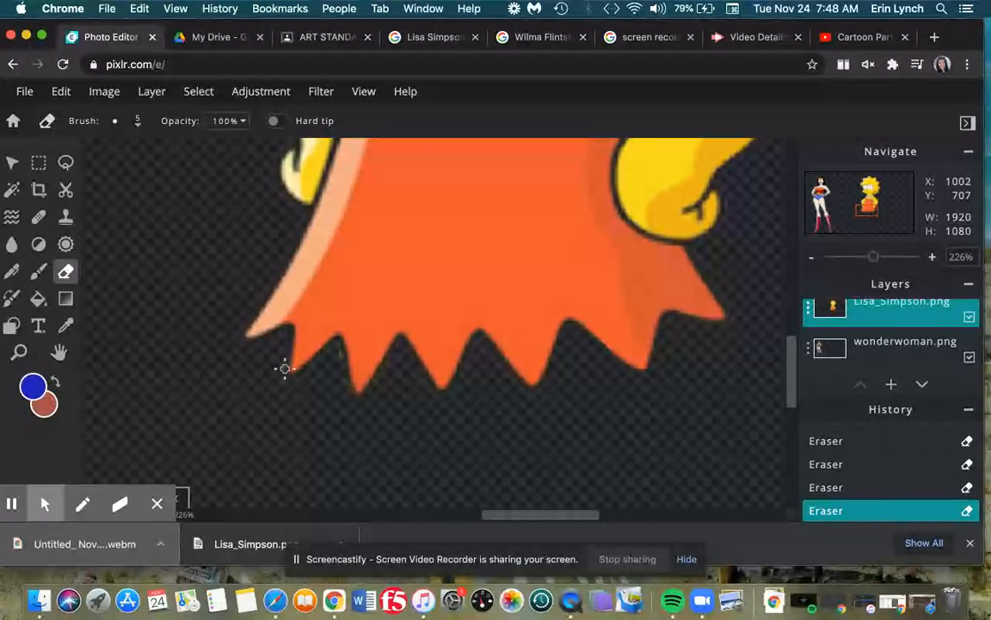
drag(338, 349, 342, 383)
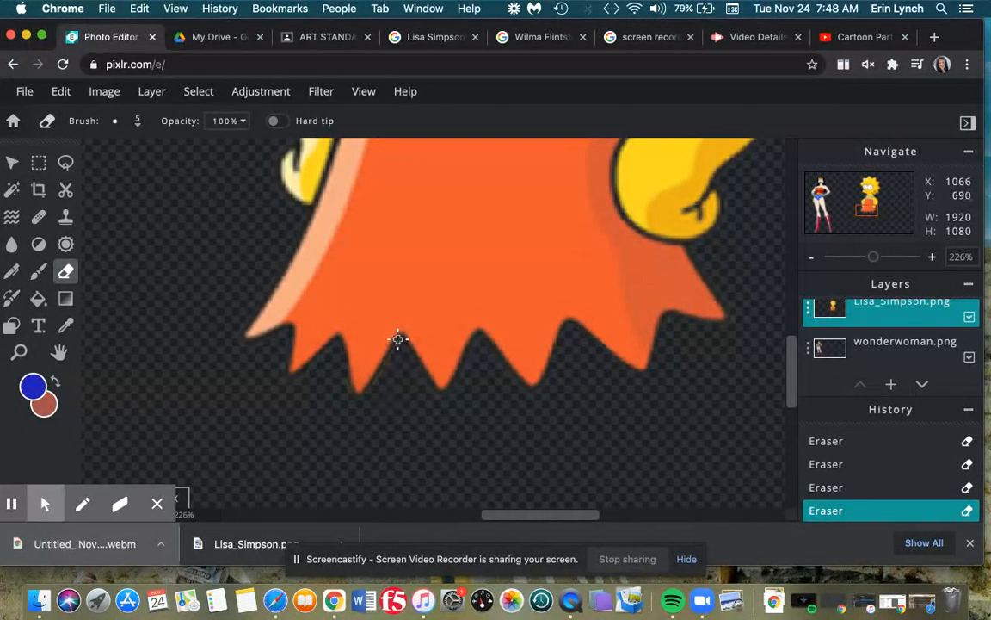
drag(397, 345, 373, 384)
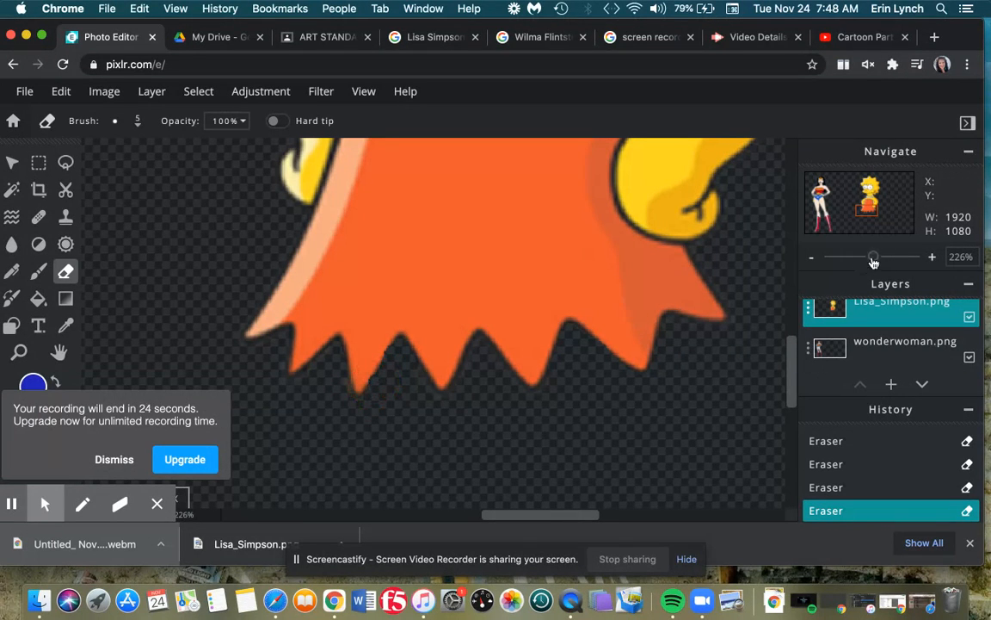
- Select the white gap between the dress and the bent arm beside it with the Wand at tolerance 32, and delete it
drag(874, 261, 847, 264)
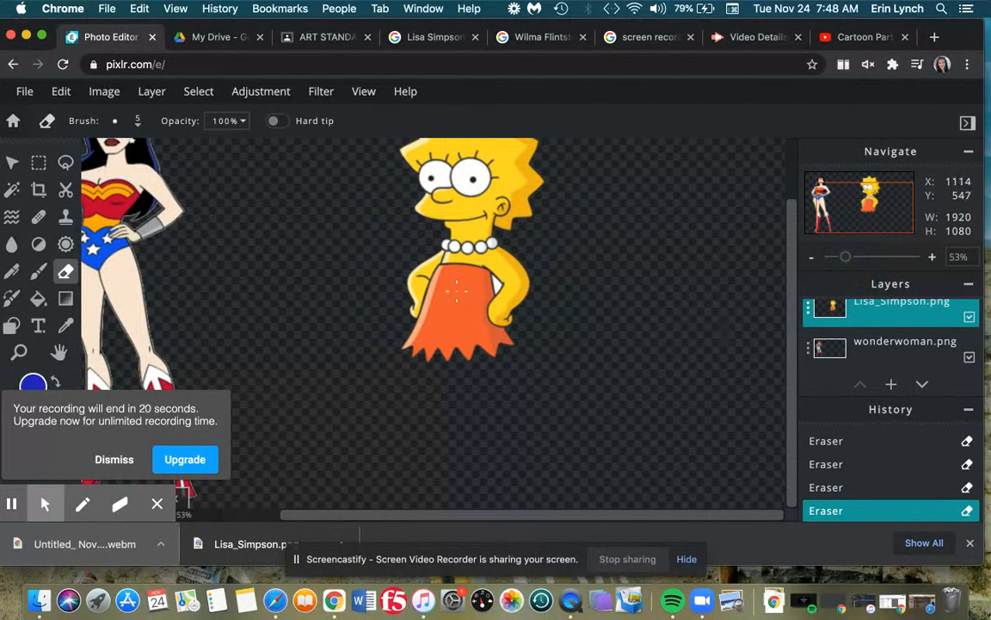
click(12, 189)
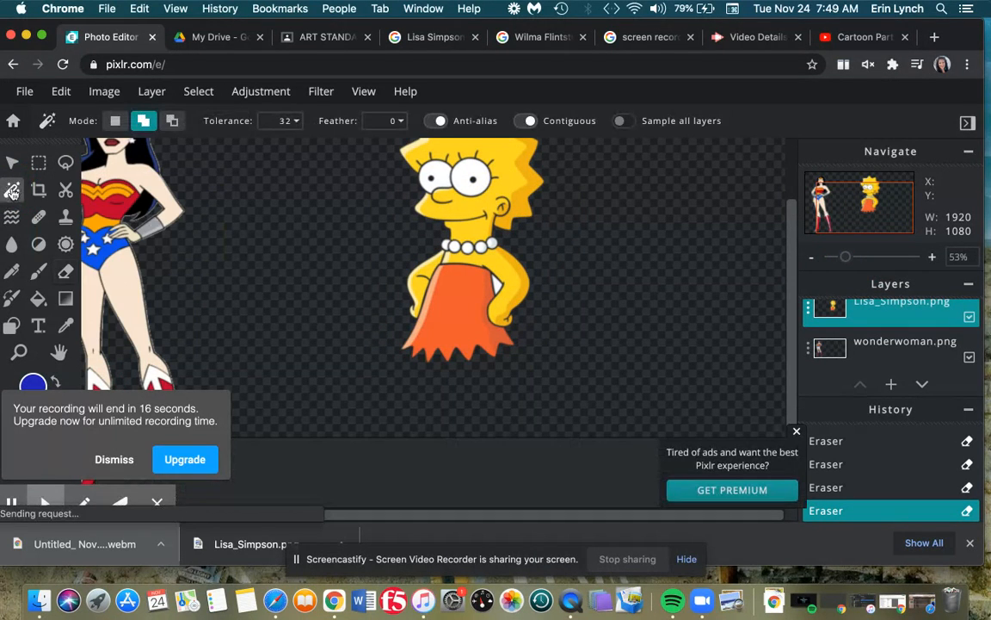
click(495, 286)
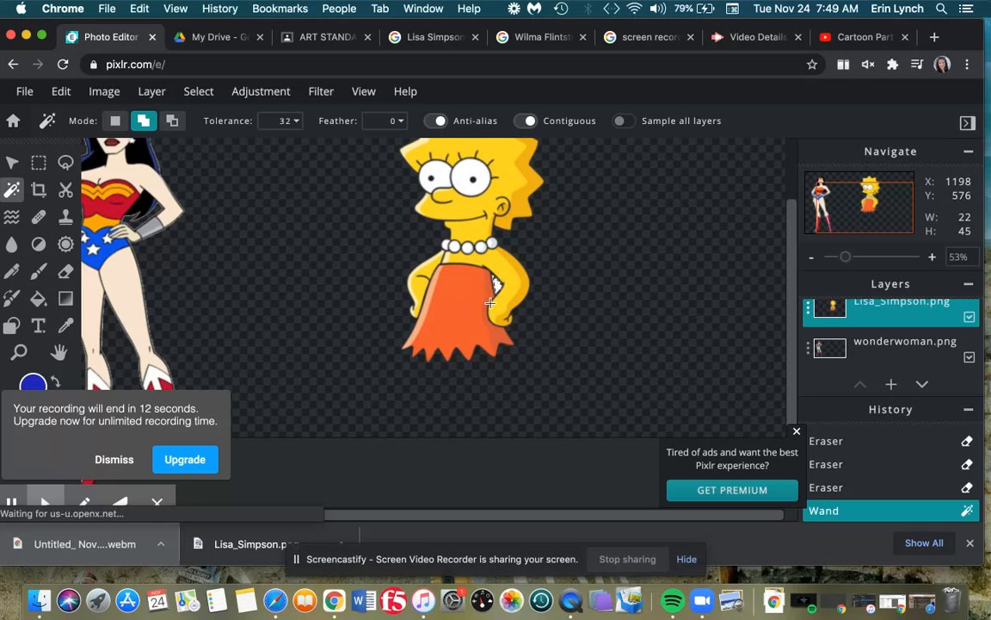
key(Delete)
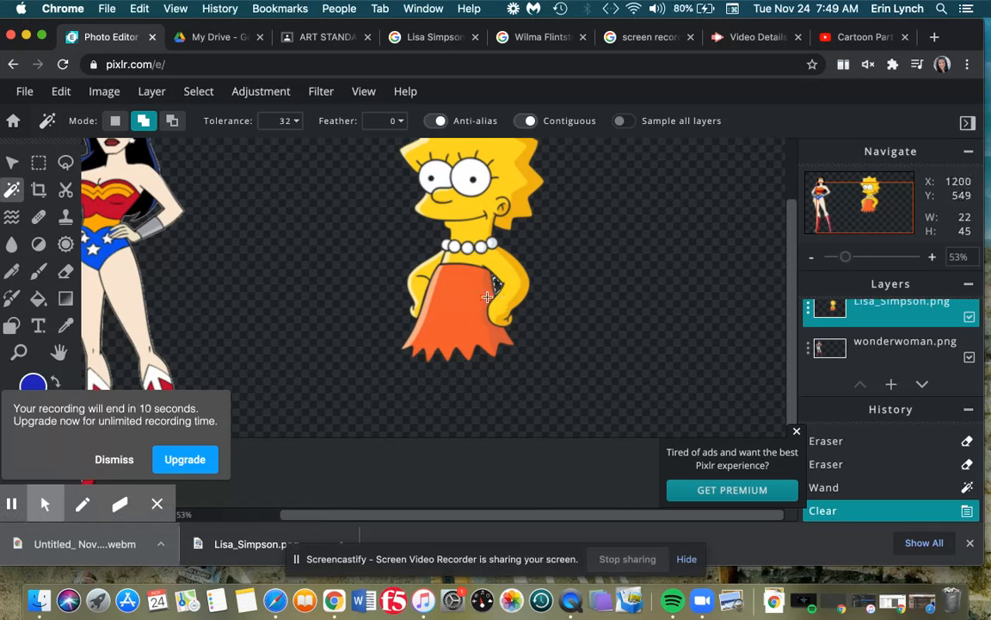